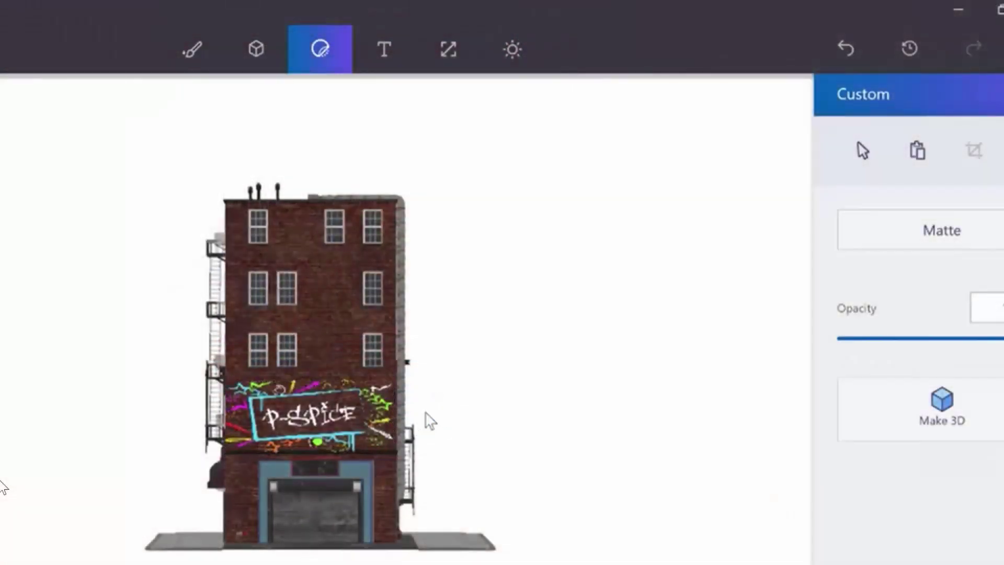
- Apply the custom P-SPICE graffiti sticker to the brick wall and select the building model
{"action": "left_click", "coordinate": [429, 422]}
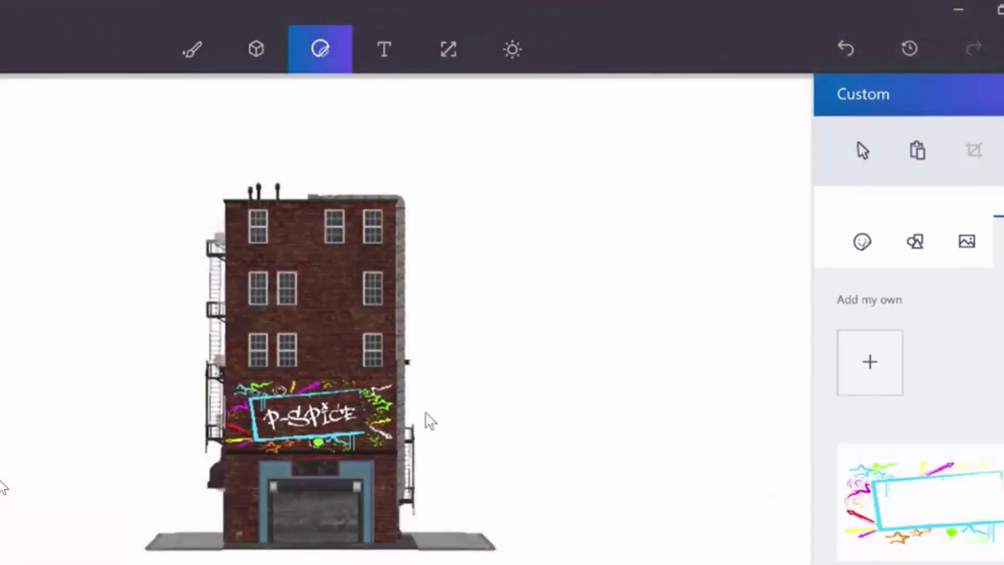
{"action": "left_click", "coordinate": [349, 467]}
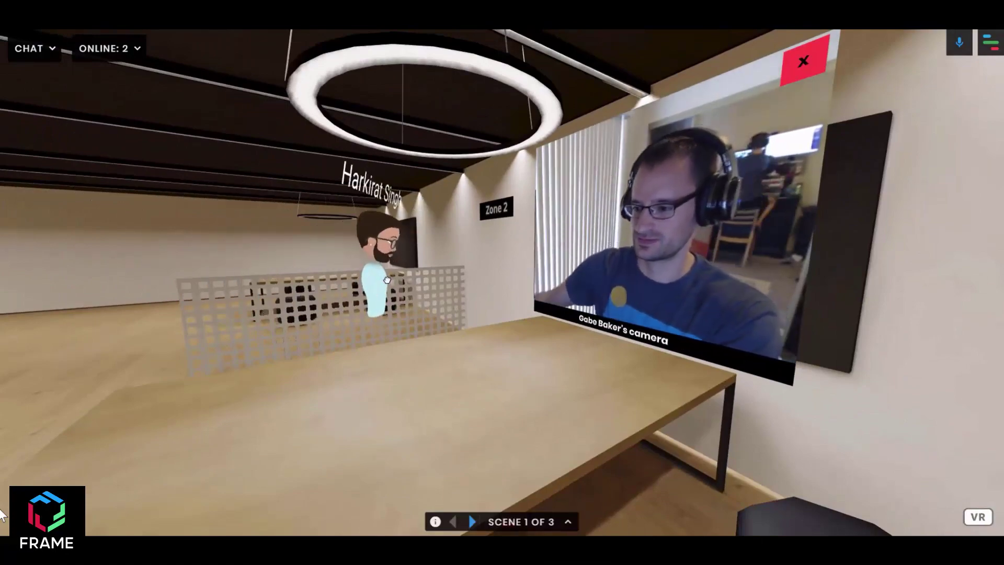
{"action": "key", "text": "Left"}
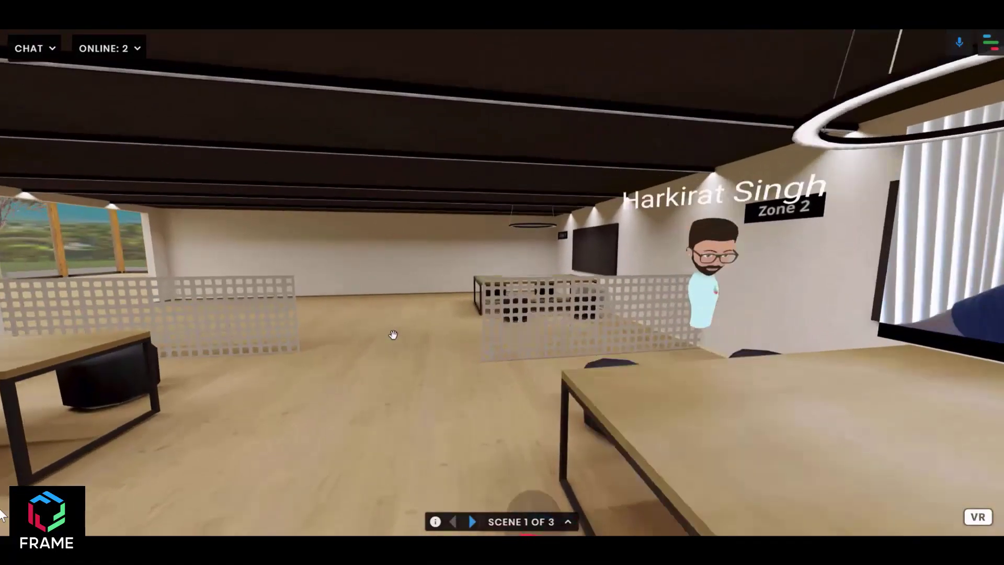
{"action": "key", "text": "Left"}
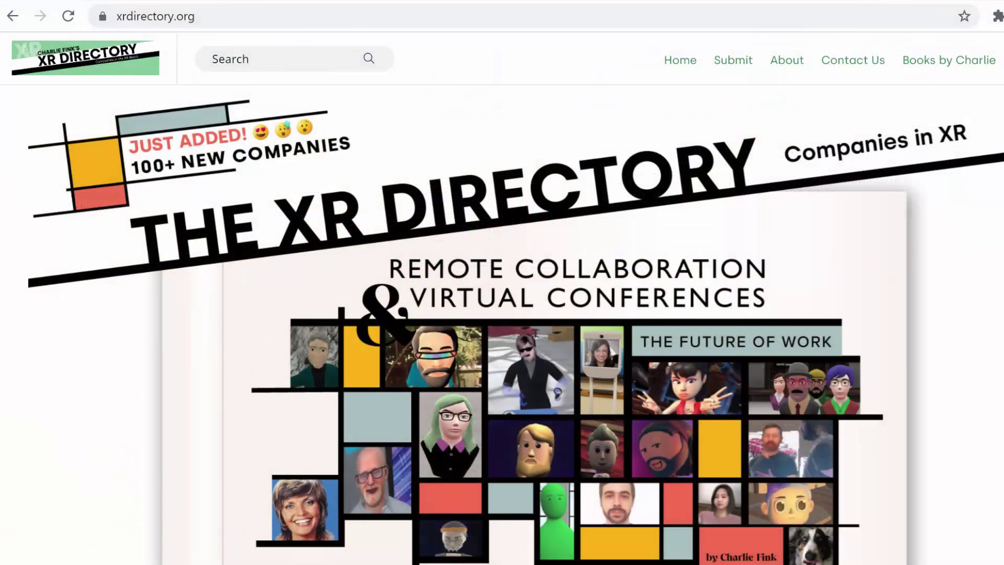
- Scroll the xrdirectory.org homepage past Featured Companies down to All Categories
{"action": "scroll", "coordinate": [502, 324], "scroll_direction": "down", "scroll_amount": 4}
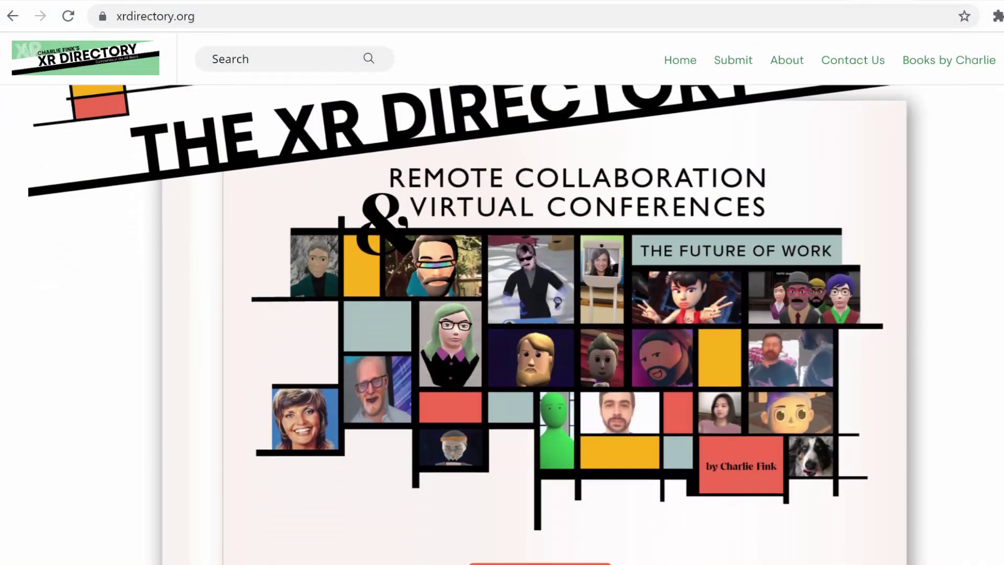
{"action": "scroll", "coordinate": [502, 324], "scroll_direction": "down", "scroll_amount": 15}
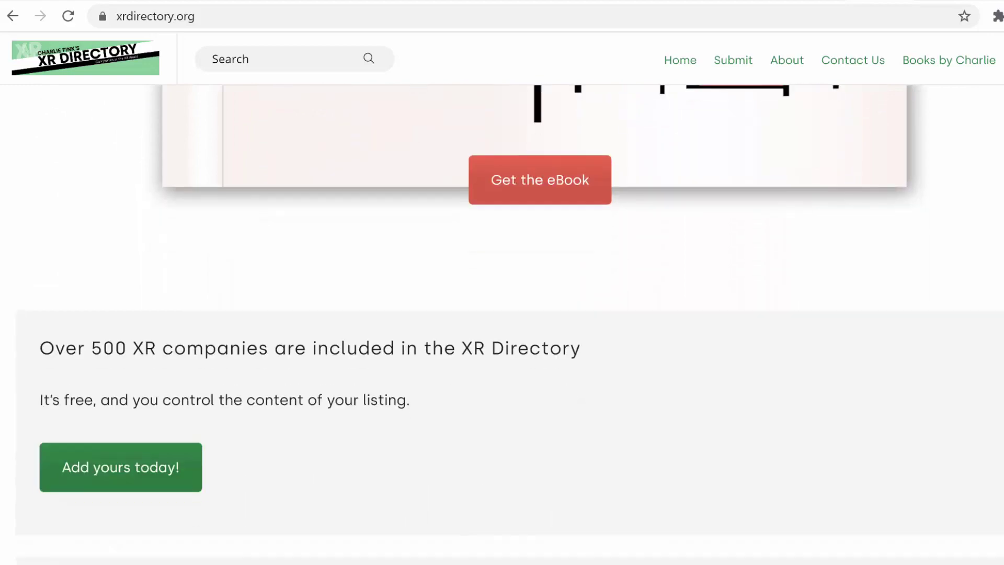
{"action": "scroll", "coordinate": [502, 325], "scroll_direction": "down", "scroll_amount": 12}
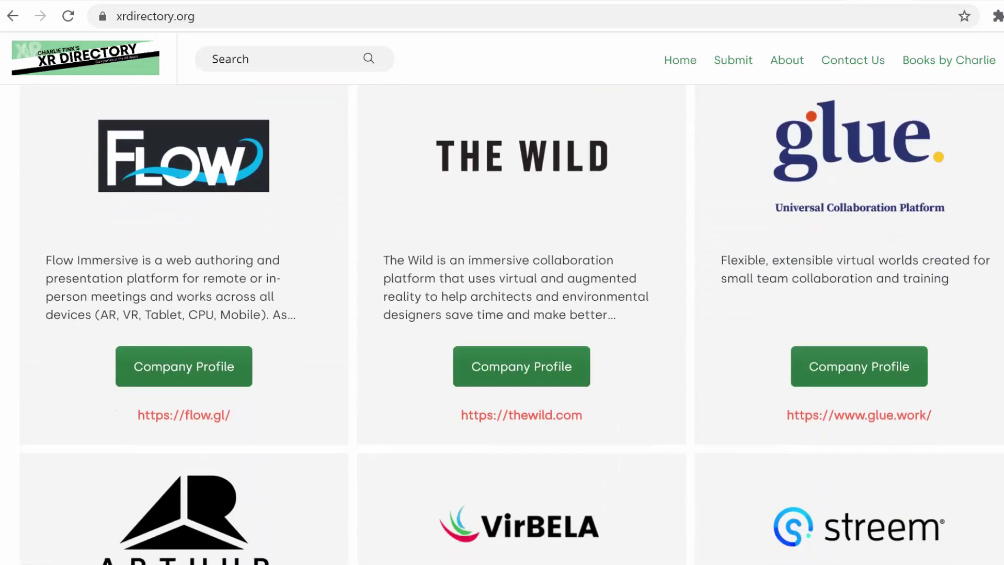
{"action": "scroll", "coordinate": [502, 324], "scroll_direction": "down", "scroll_amount": 5}
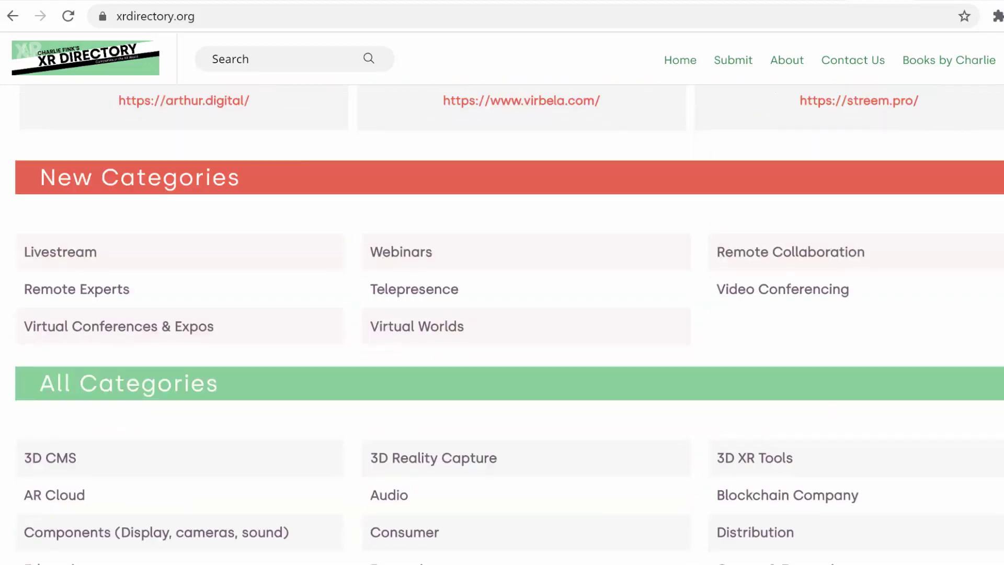
{"action": "scroll", "coordinate": [502, 325], "scroll_direction": "down", "scroll_amount": 6}
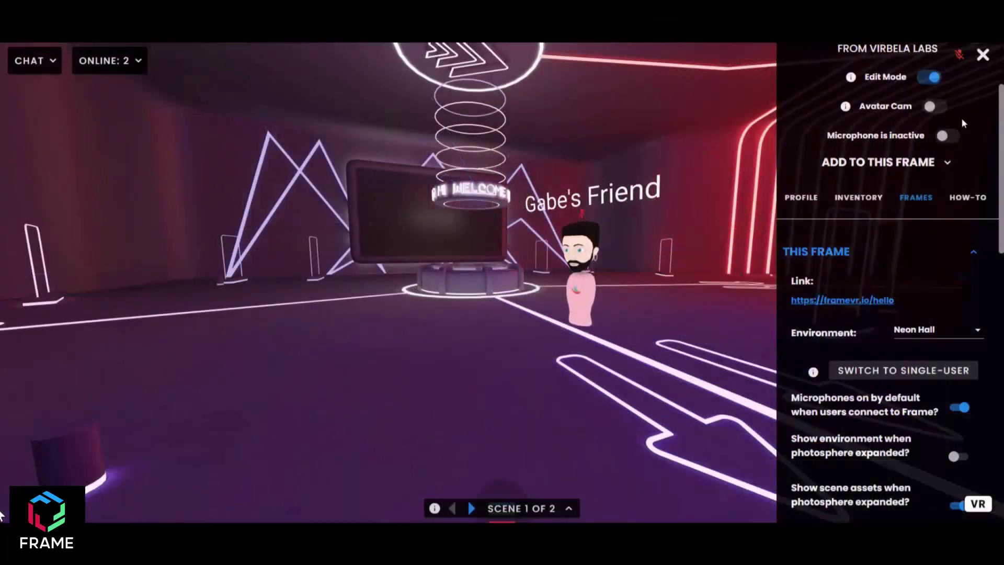
- Scroll the hello frame's This Frame settings back up to the top
{"action": "scroll", "coordinate": [929, 247], "scroll_direction": "up", "scroll_amount": 2}
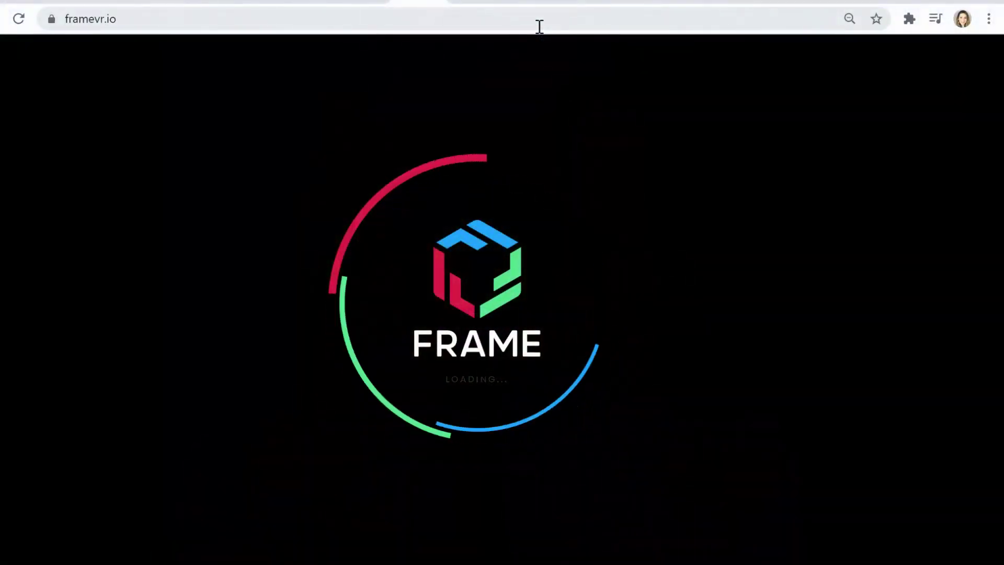
- Refocus the welcome gallery and open the Frame side panel from the top-right menu
{"action": "left_click", "coordinate": [540, 26]}
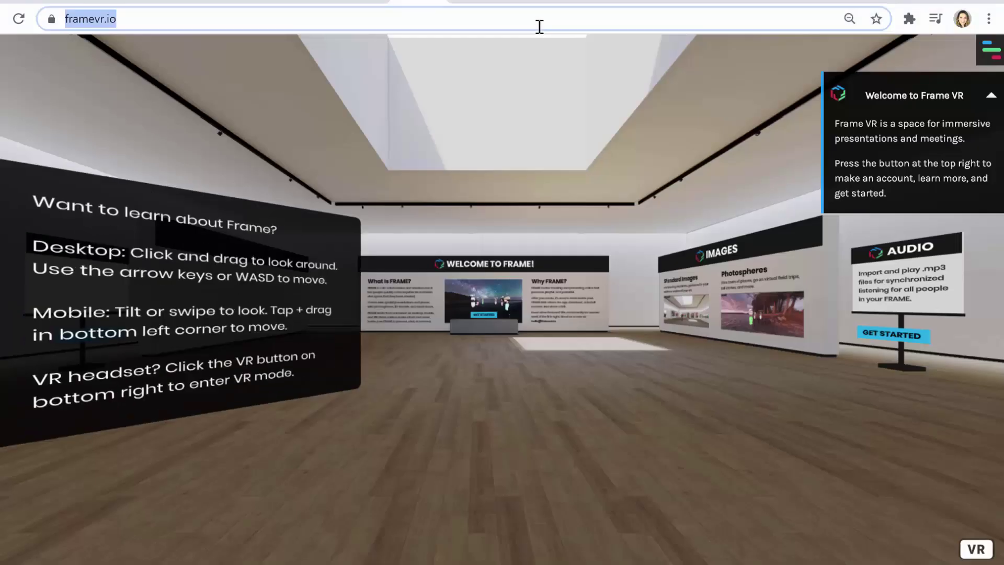
{"action": "left_click", "coordinate": [446, 549]}
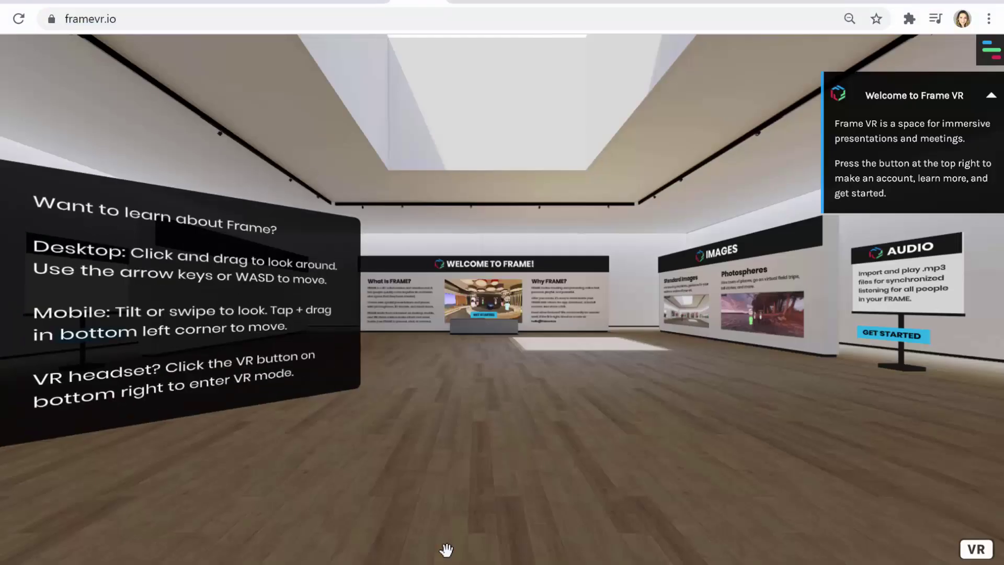
{"action": "left_click", "coordinate": [991, 50]}
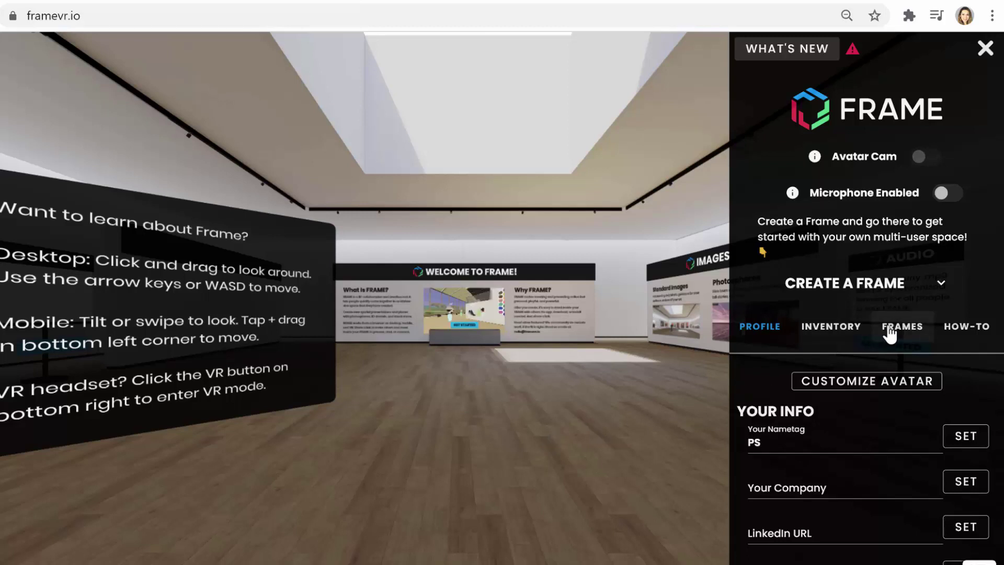
- Create a new frame named 'gofuture' under FRAMES and go to it
{"action": "left_click", "coordinate": [891, 331]}
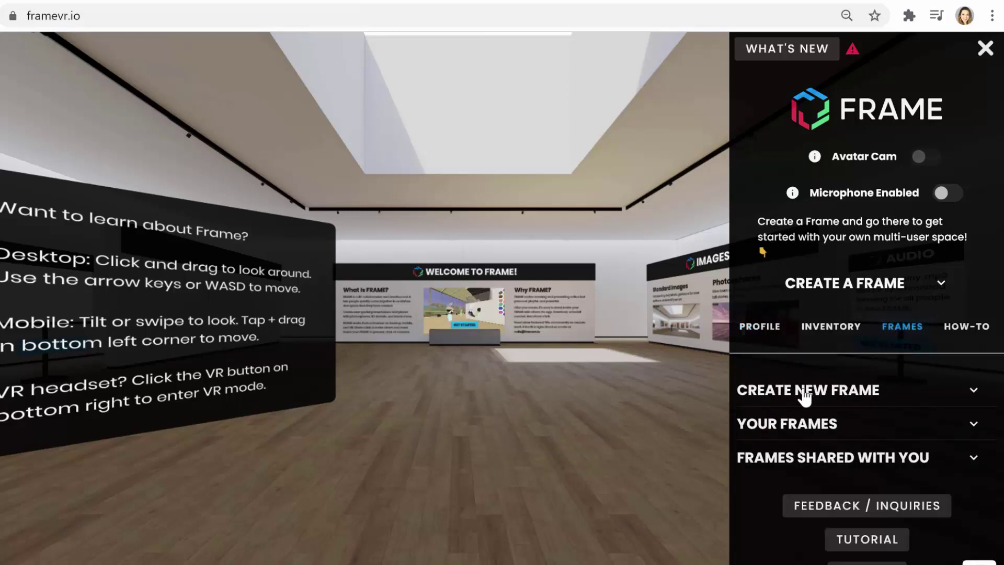
{"action": "left_click", "coordinate": [805, 391]}
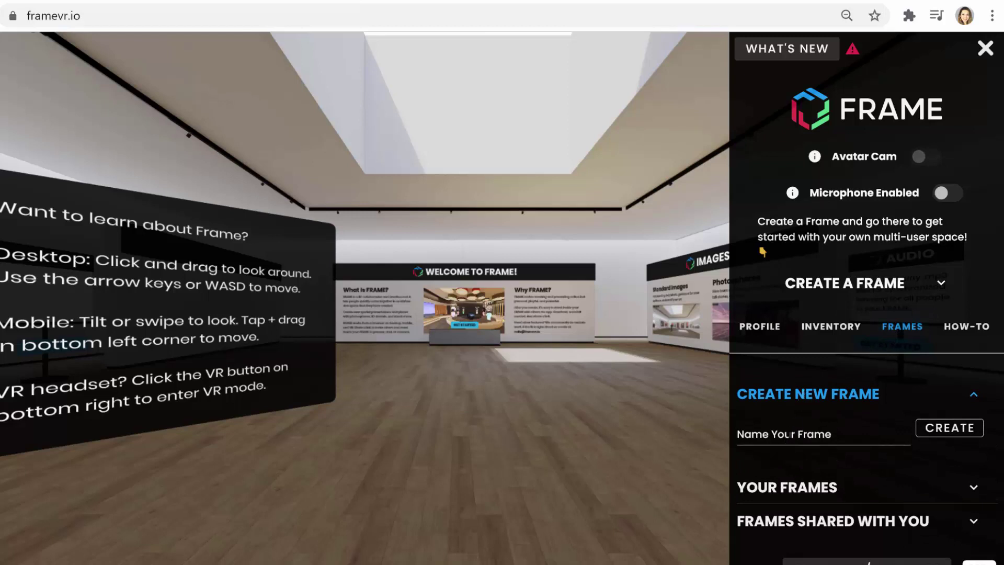
{"action": "left_click", "coordinate": [791, 434]}
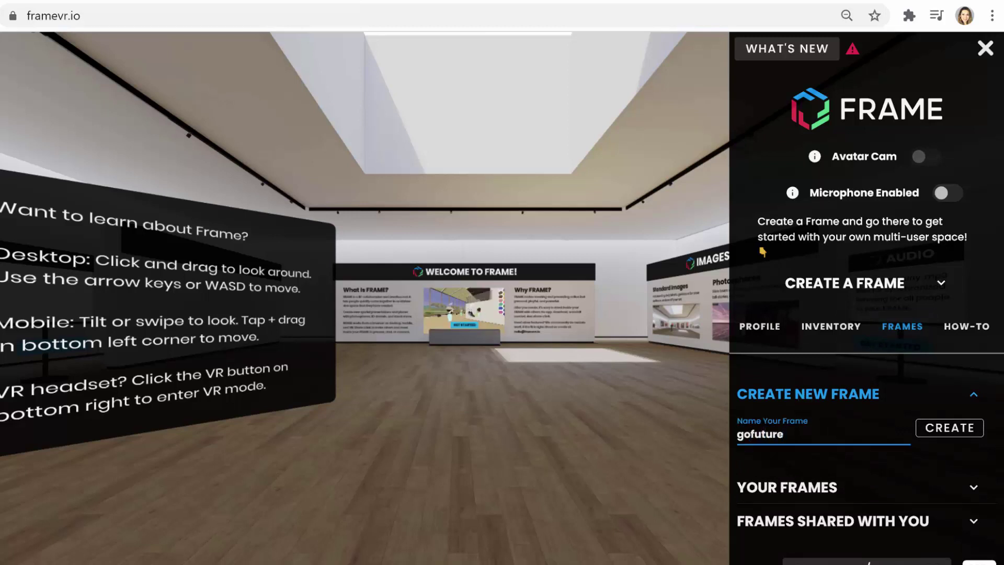
{"action": "left_click", "coordinate": [964, 438]}
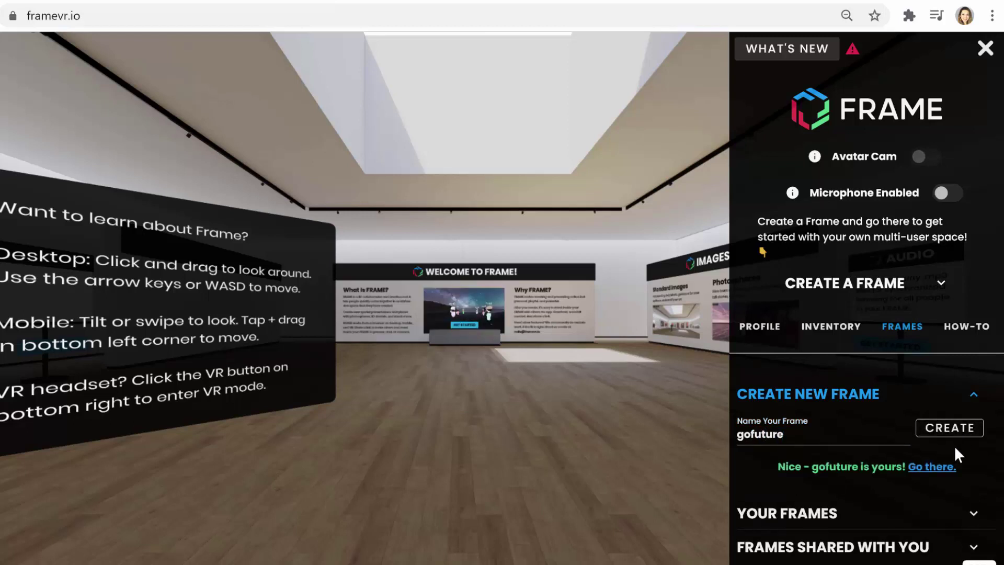
{"action": "left_click", "coordinate": [938, 474]}
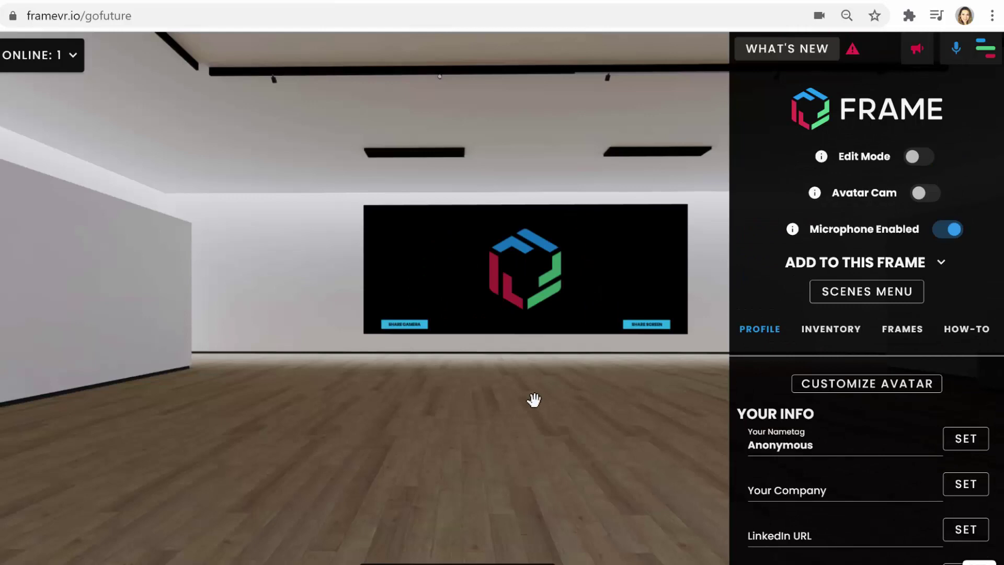
- Switch the gofuture frame's Environment from Gallery (Small) to Atrium in This Frame settings
{"action": "left_click", "coordinate": [890, 333]}
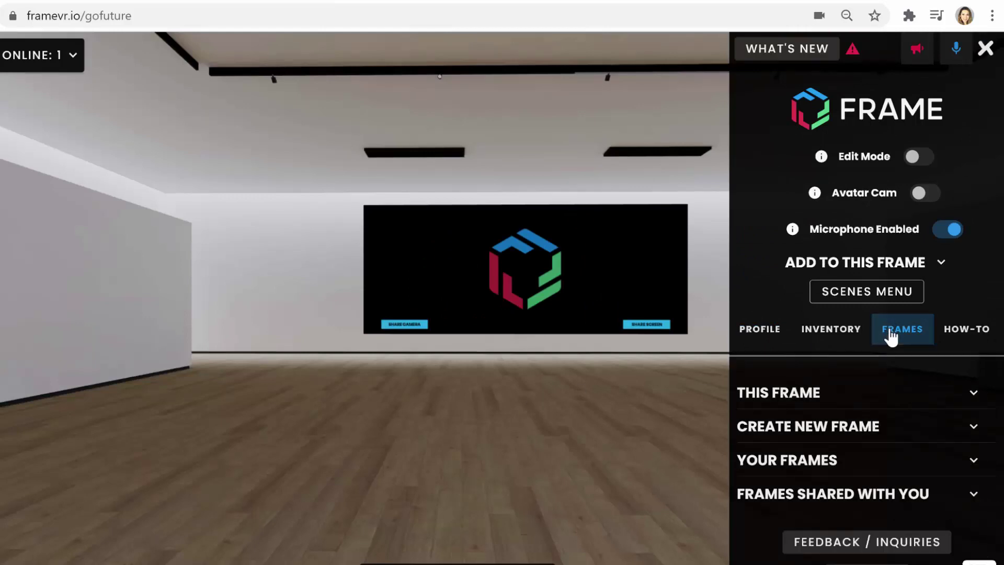
{"action": "left_click", "coordinate": [816, 398]}
{"action": "scroll", "coordinate": [989, 296], "scroll_direction": "down", "scroll_amount": 5}
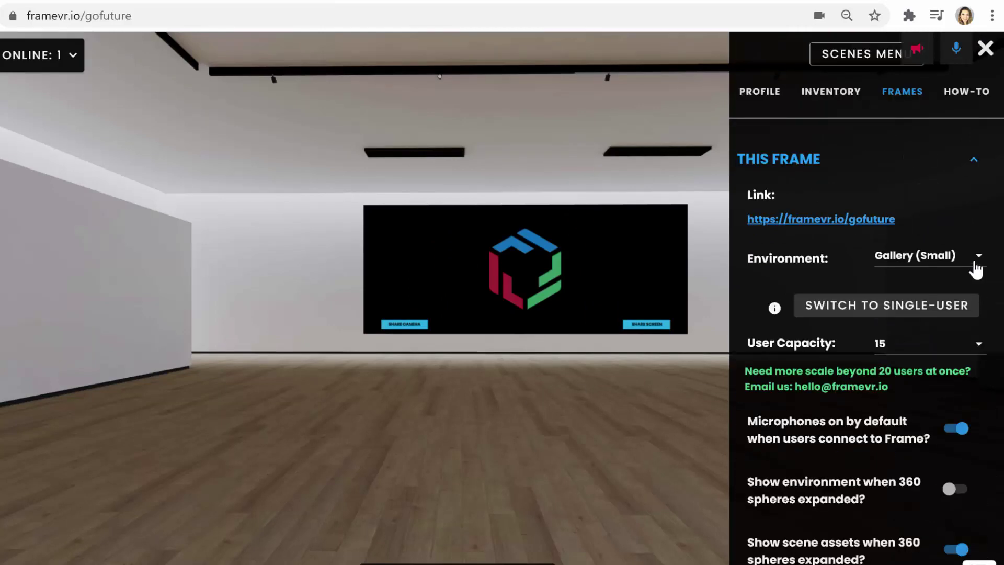
{"action": "left_click", "coordinate": [976, 268]}
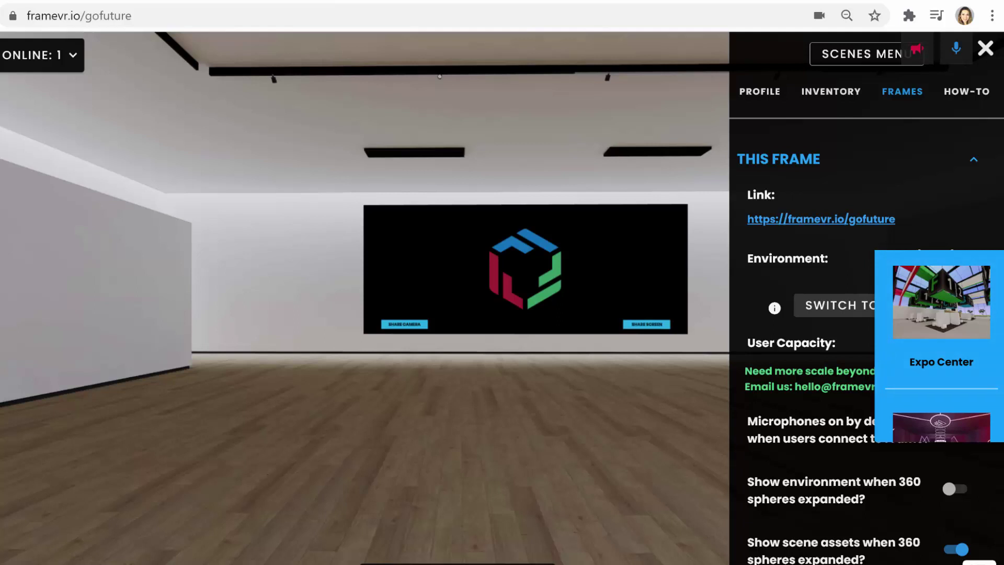
{"action": "scroll", "coordinate": [941, 342], "scroll_direction": "down", "scroll_amount": 10}
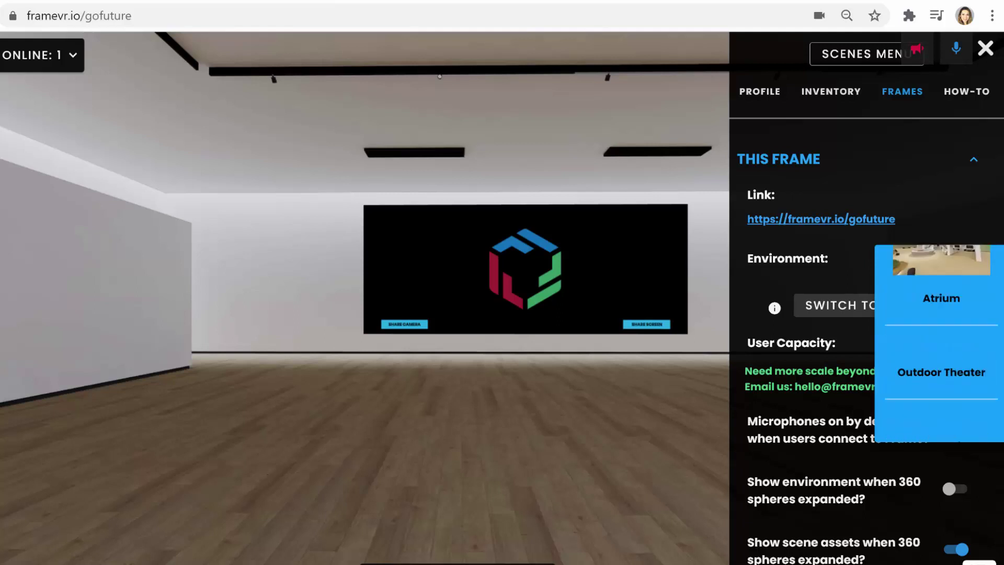
{"action": "scroll", "coordinate": [942, 342], "scroll_direction": "down", "scroll_amount": 2}
{"action": "scroll", "coordinate": [957, 345], "scroll_direction": "up", "scroll_amount": 2}
{"action": "left_click", "coordinate": [958, 348]}
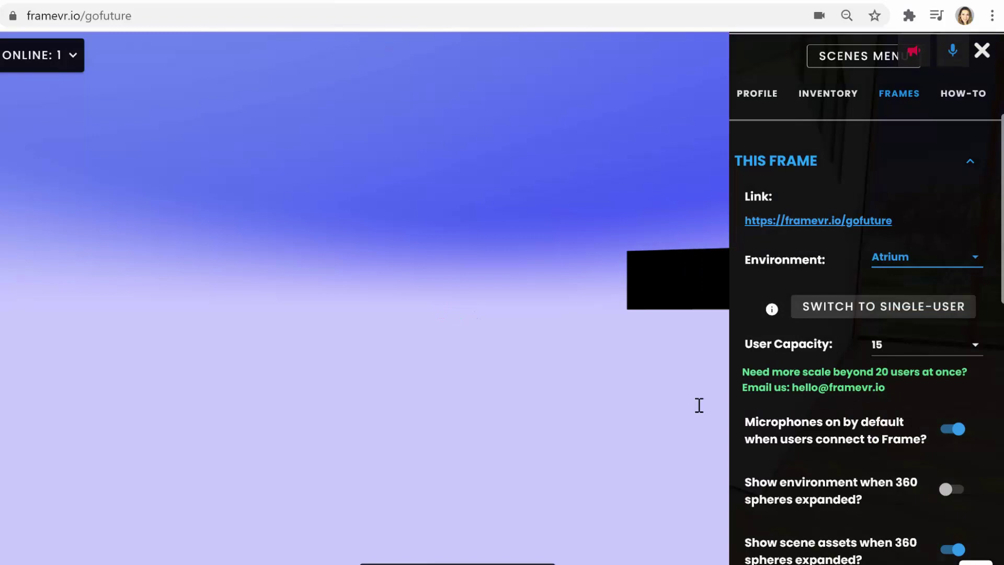
- Scroll through the This Frame settings and permissions while the Atrium environment loads
{"action": "scroll", "coordinate": [699, 406], "scroll_direction": "down", "scroll_amount": 5}
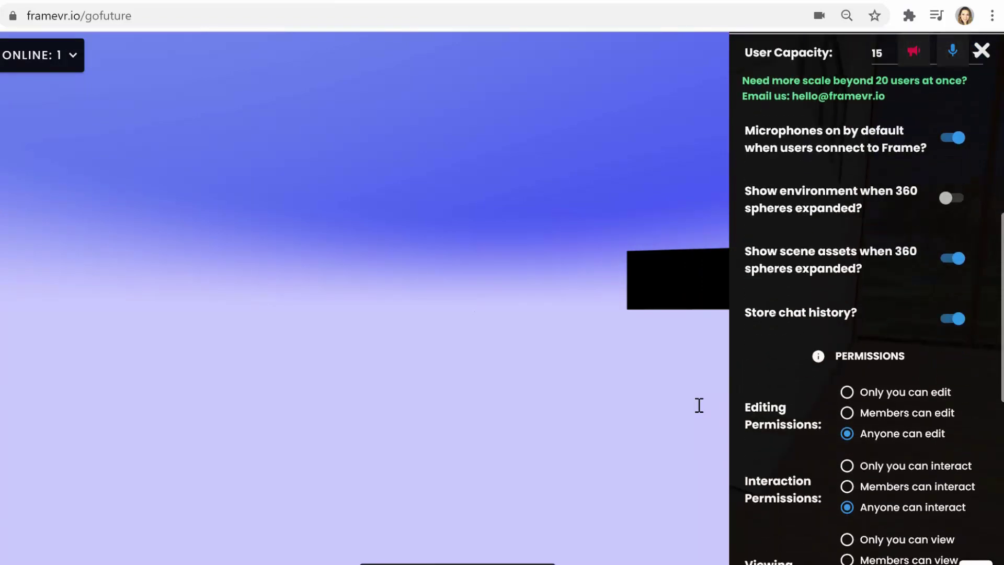
{"action": "scroll", "coordinate": [699, 406], "scroll_direction": "down", "scroll_amount": 4}
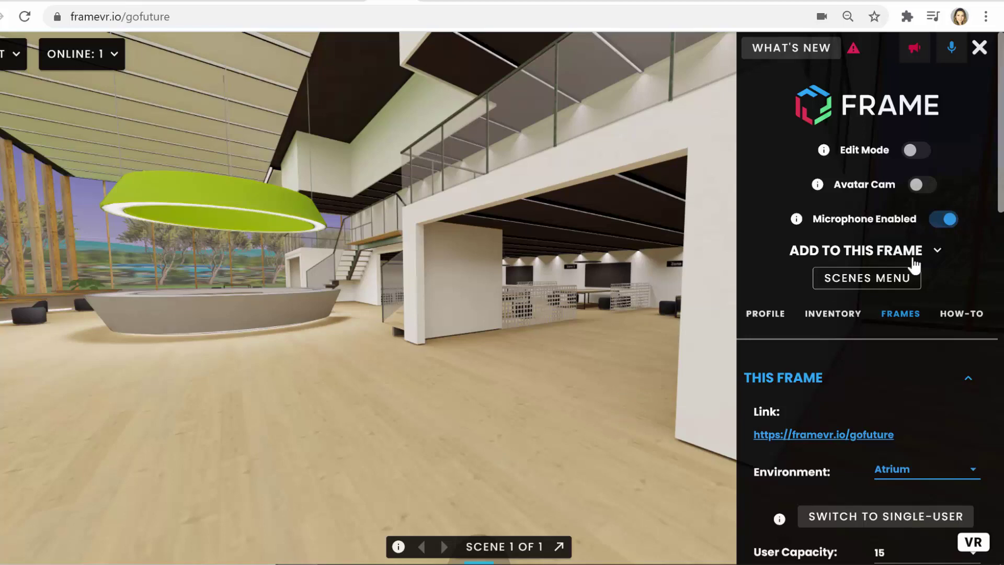
- Expand ADD TO THIS FRAME and turn the view to face the white partition wall
{"action": "left_click", "coordinate": [939, 254]}
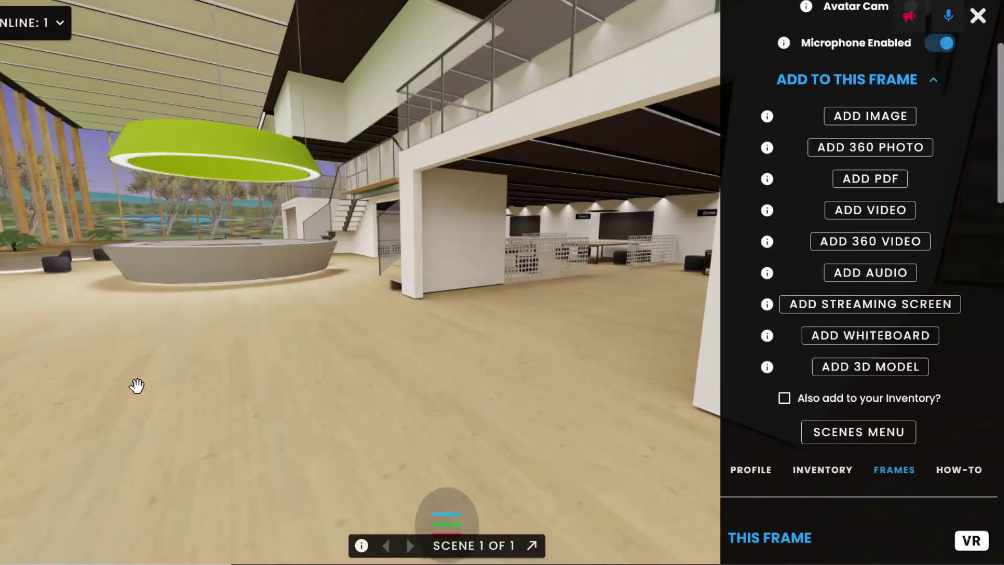
{"action": "left_click_drag", "start_coordinate": [183, 395], "coordinate": [932, 355]}
{"action": "key", "text": "Left"}
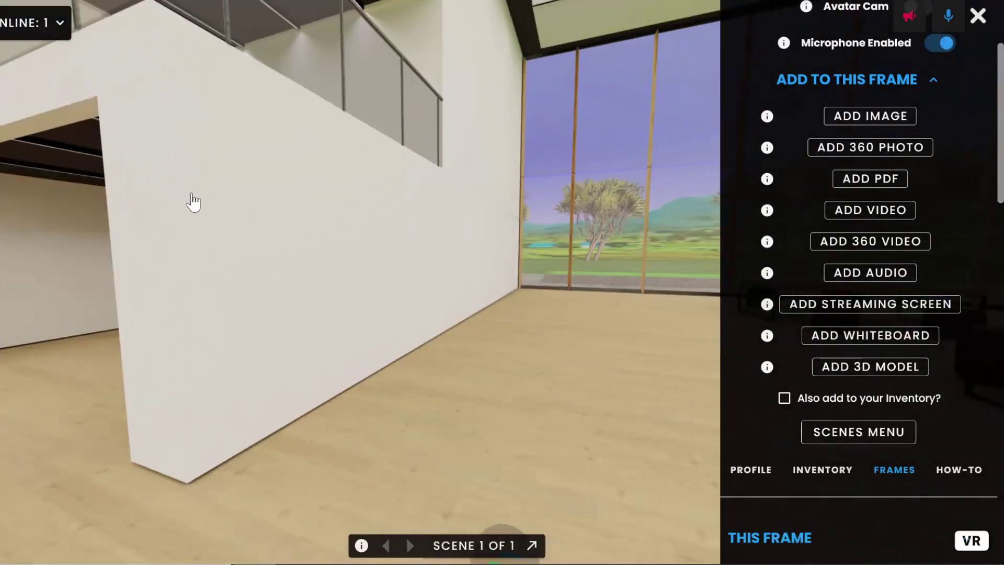
{"action": "left_click", "coordinate": [194, 203]}
{"action": "left_click_drag", "start_coordinate": [193, 203], "coordinate": [753, 157]}
- Place the uploaded light-bulb ideas image on the wall and switch Edit Mode on
{"action": "left_click", "coordinate": [878, 117]}
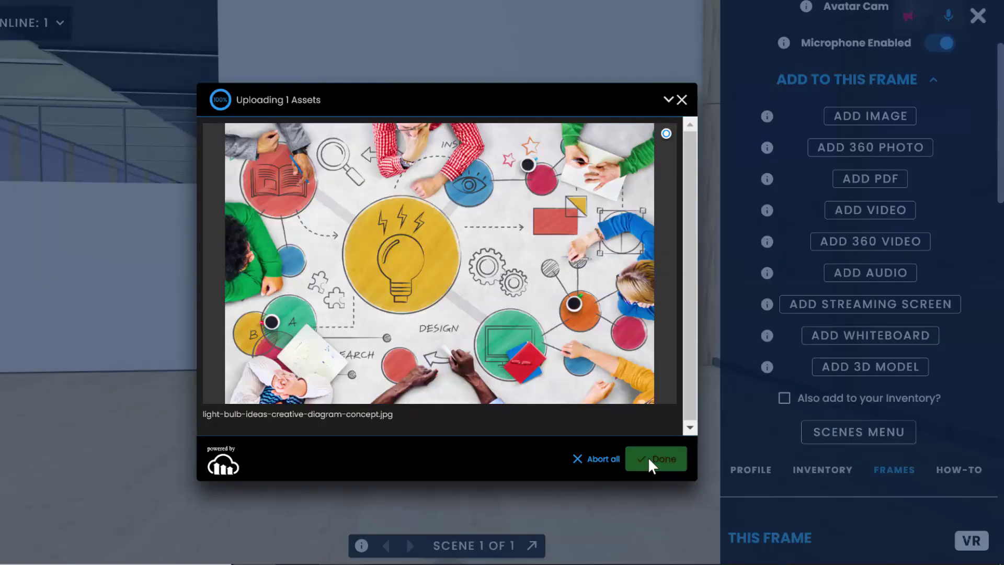
{"action": "left_click", "coordinate": [654, 458]}
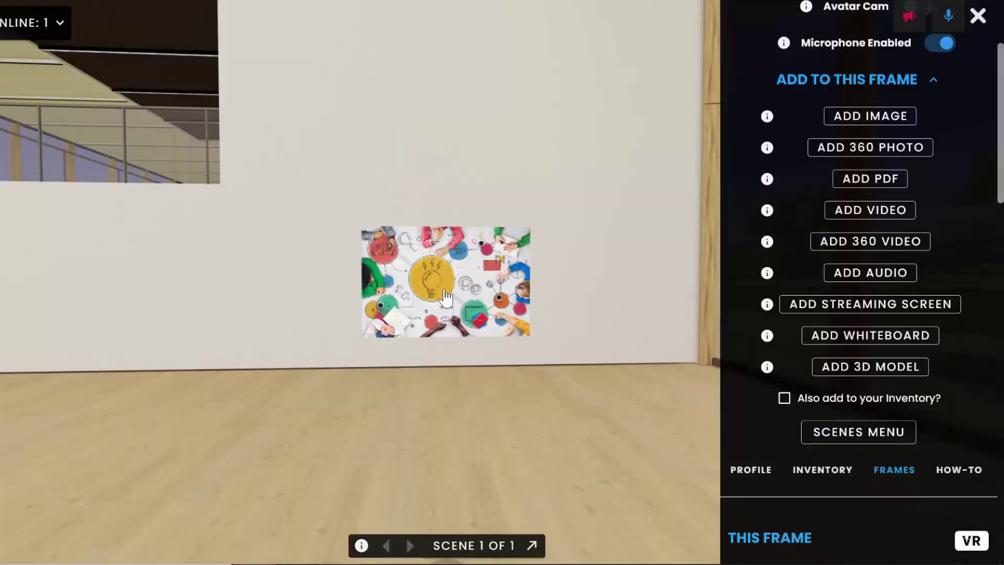
{"action": "scroll", "coordinate": [941, 138], "scroll_direction": "up", "scroll_amount": 3}
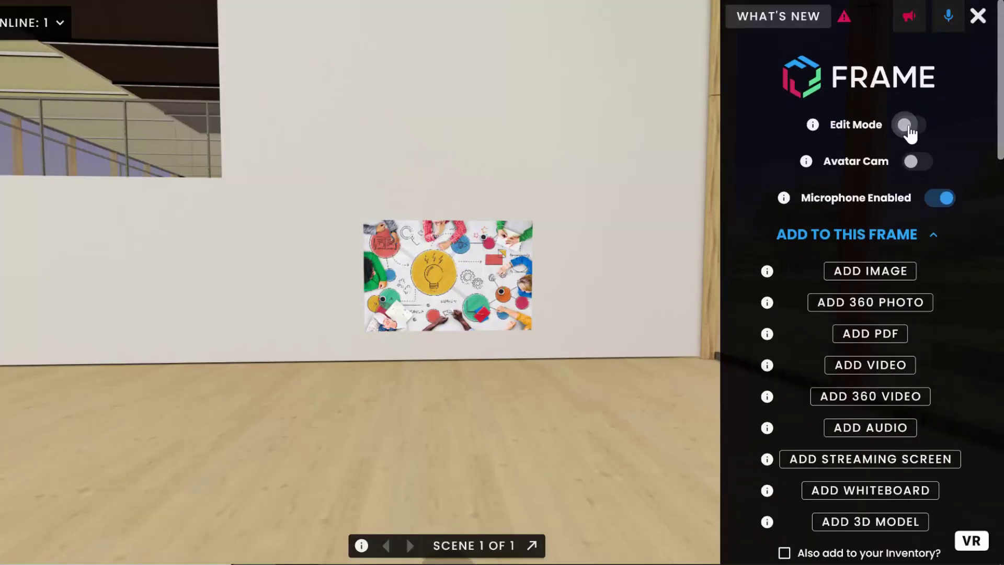
{"action": "left_click", "coordinate": [906, 126]}
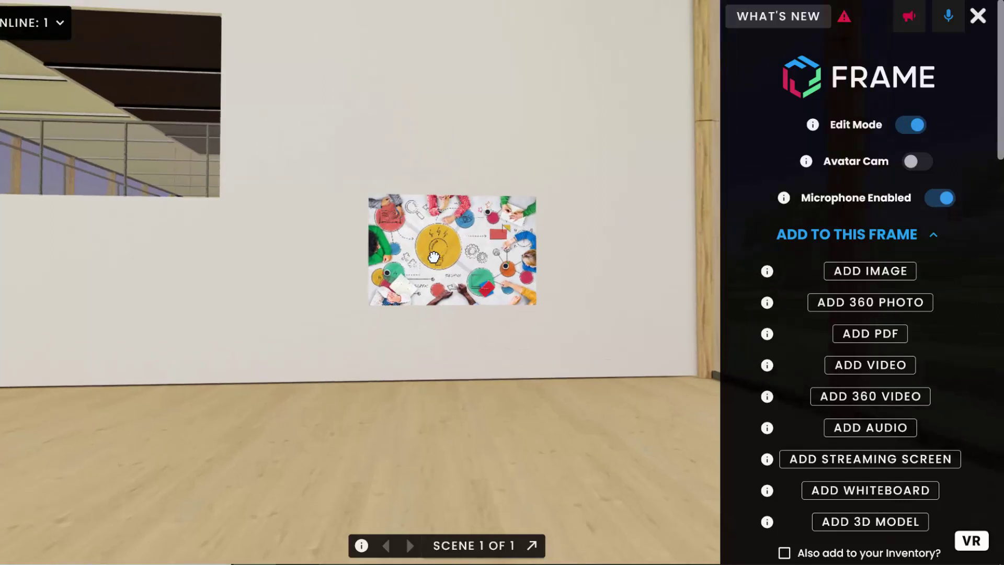
- Nudge the image slightly left, then walk up close to the wall with WASD
{"action": "left_click_drag", "start_coordinate": [432, 255], "coordinate": [425, 254]}
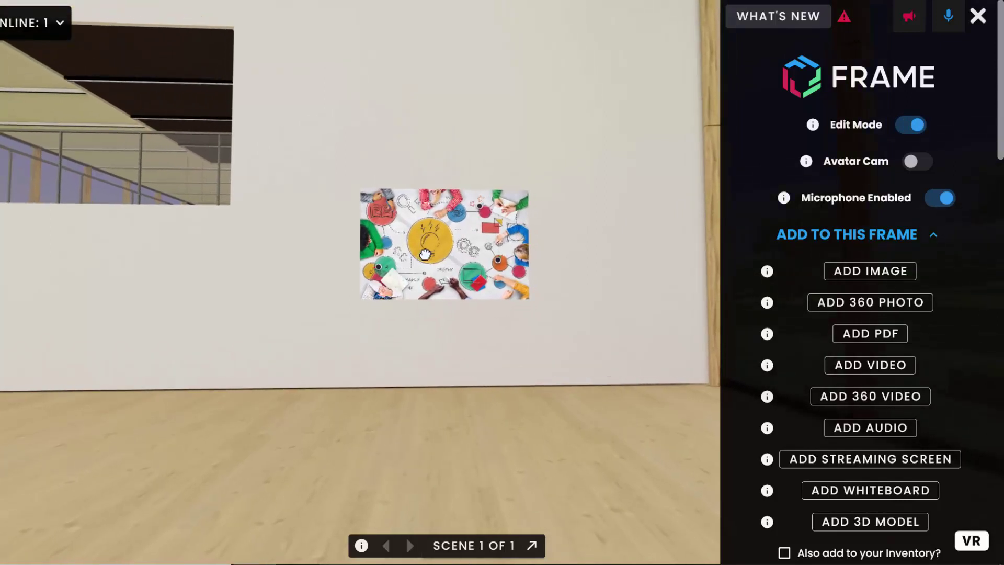
{"action": "key", "text": "s"}
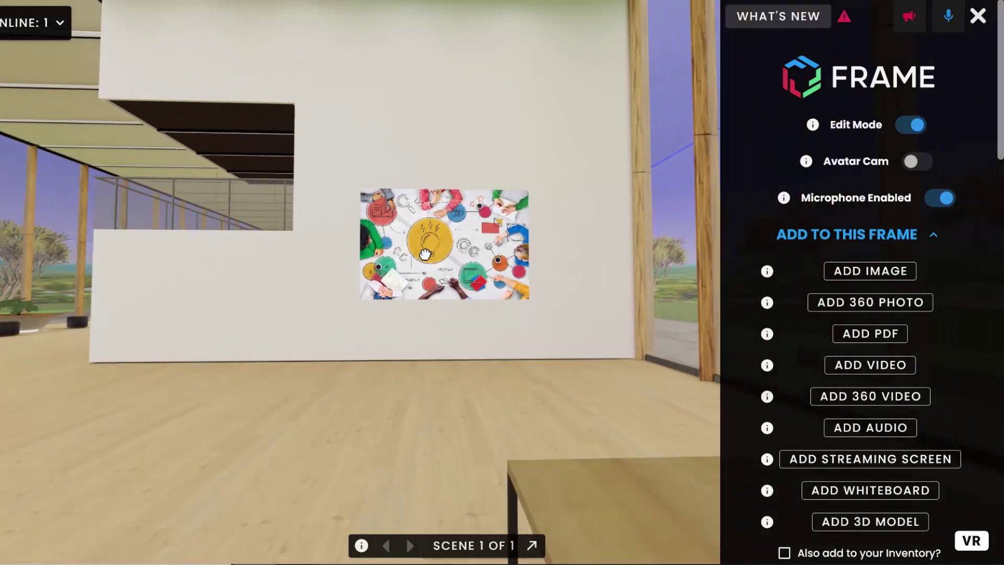
{"action": "key", "text": "w"}
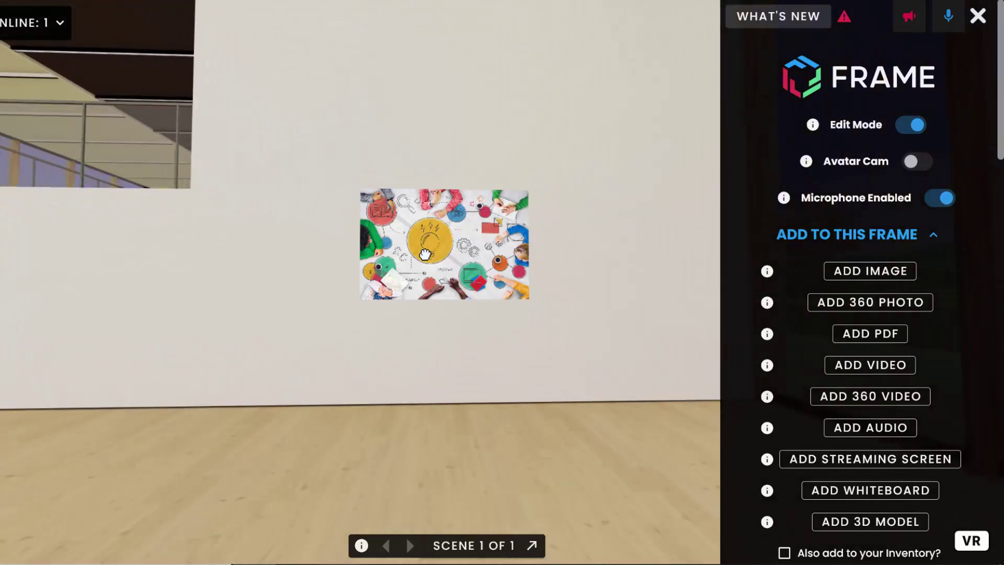
{"action": "key", "text": "w"}
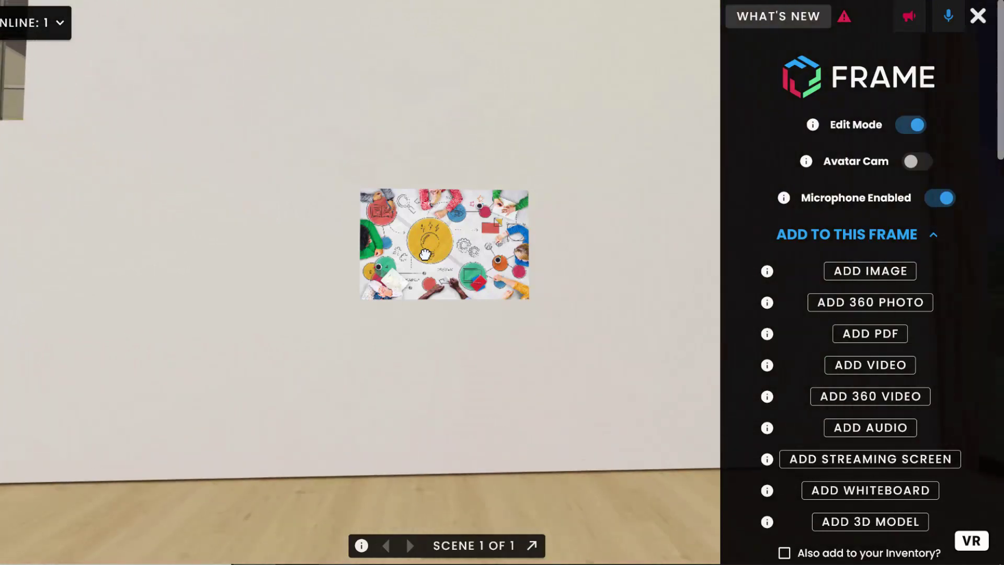
{"action": "key", "text": "w"}
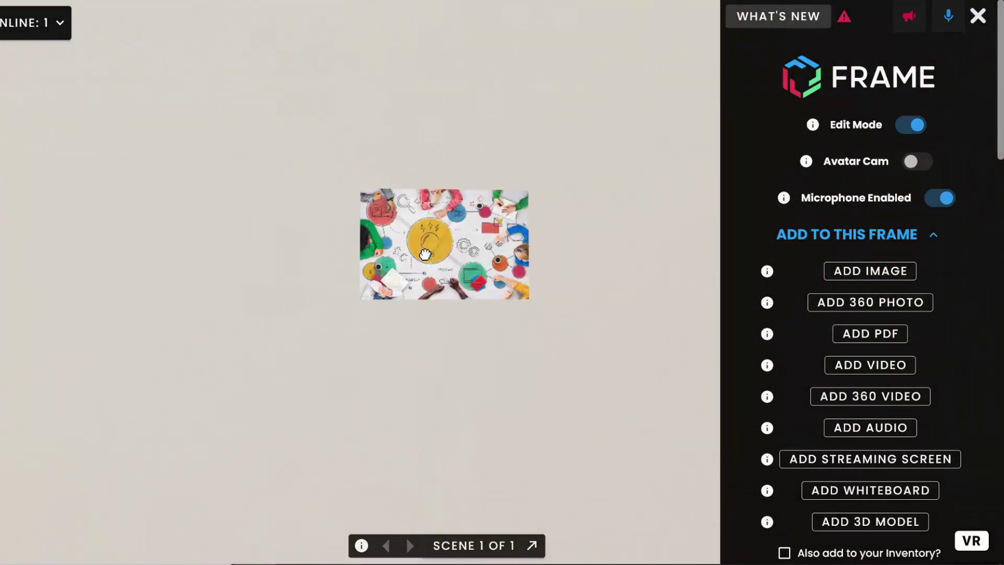
{"action": "left_click_drag", "start_coordinate": [197, 370], "coordinate": [176, 358]}
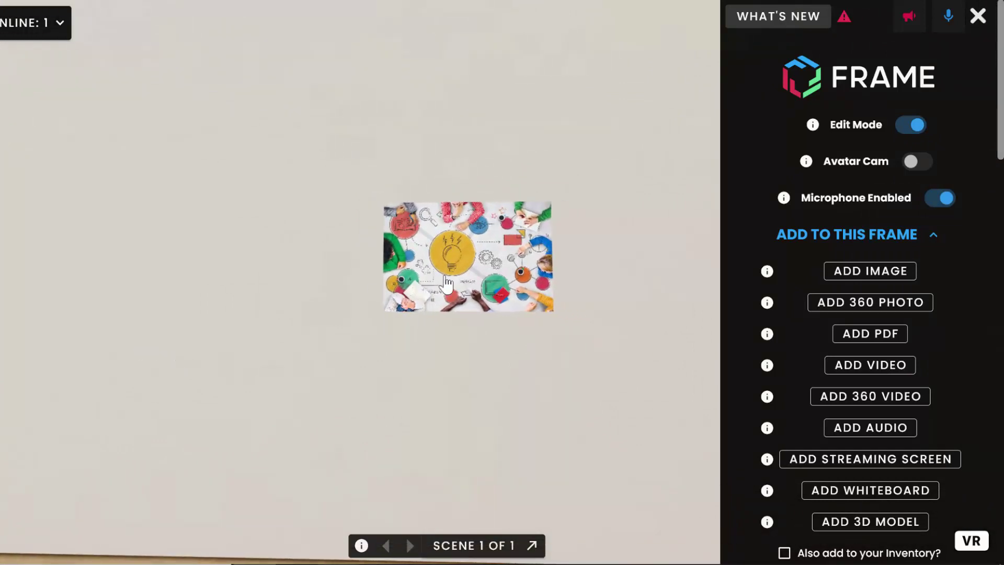
- Scale the wall image up eight steps from its asset panel, then step back to view it
{"action": "left_click", "coordinate": [427, 285]}
{"action": "left_click", "coordinate": [60, 306]}
{"action": "left_click", "coordinate": [62, 308]}
{"action": "left_click", "coordinate": [63, 310]}
{"action": "left_click", "coordinate": [63, 310]}
{"action": "left_click", "coordinate": [63, 310]}
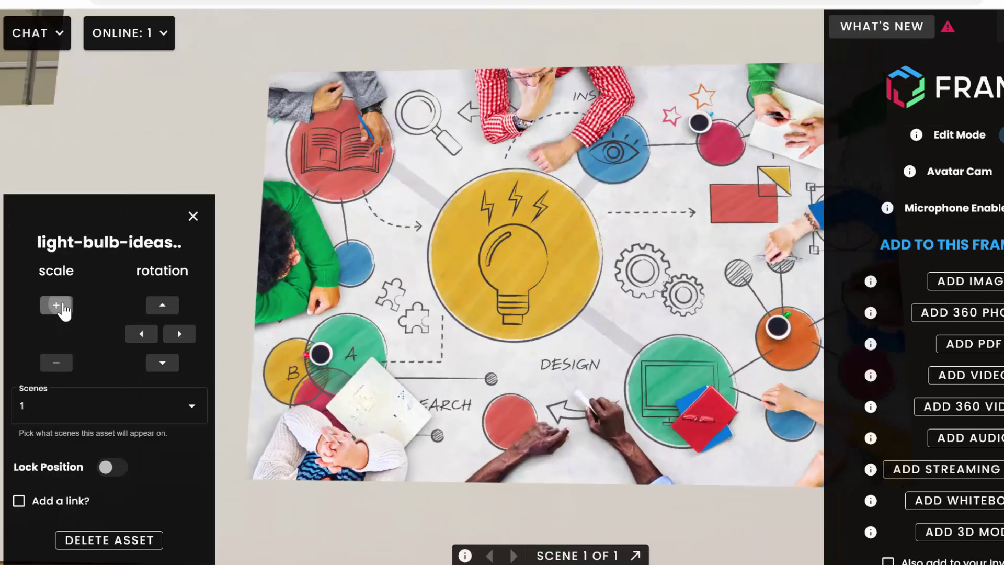
{"action": "left_click", "coordinate": [63, 310]}
{"action": "left_click", "coordinate": [63, 310]}
{"action": "left_click", "coordinate": [63, 309]}
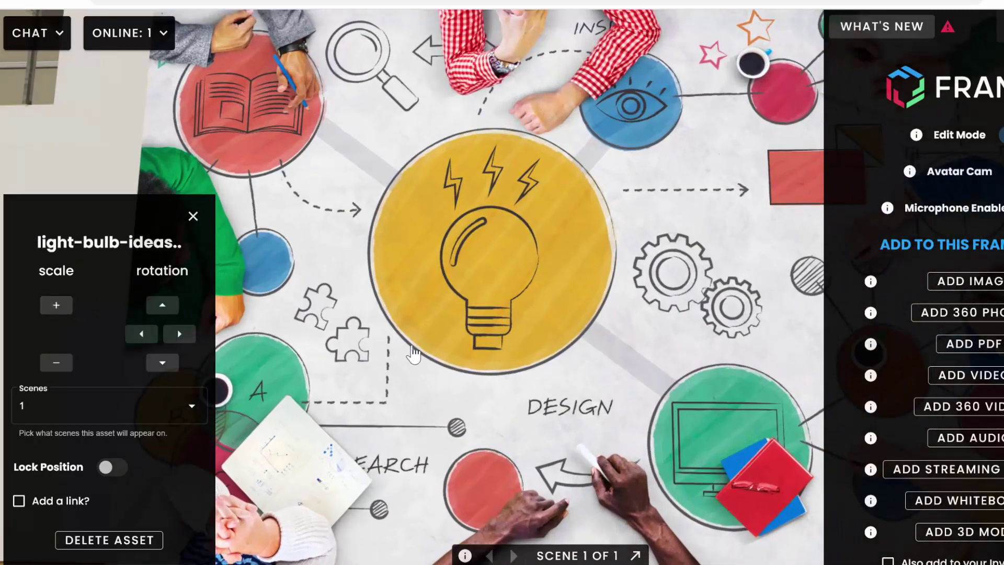
{"action": "scroll", "coordinate": [413, 355], "scroll_direction": "down", "scroll_amount": 5}
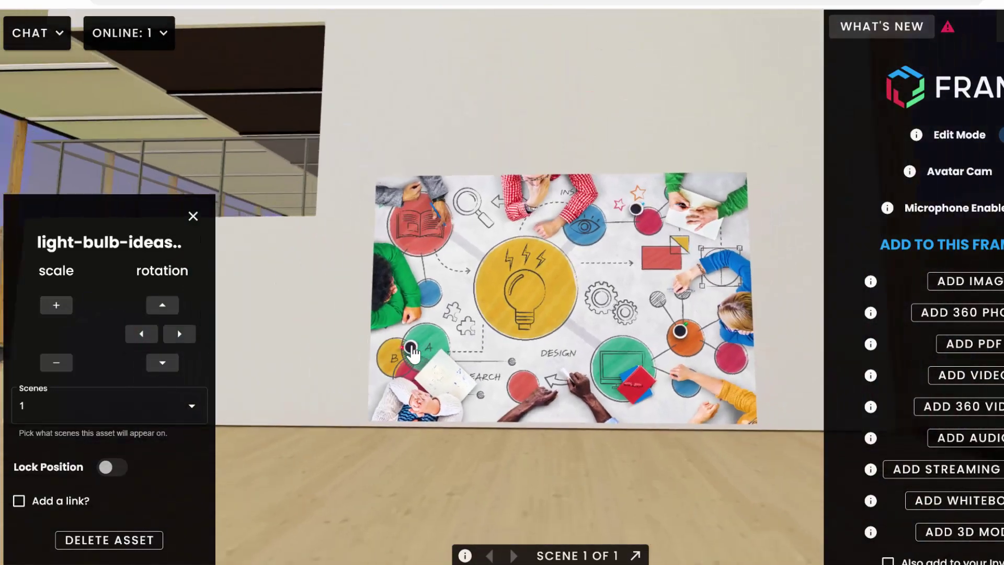
{"action": "left_click_drag", "start_coordinate": [547, 327], "coordinate": [558, 275]}
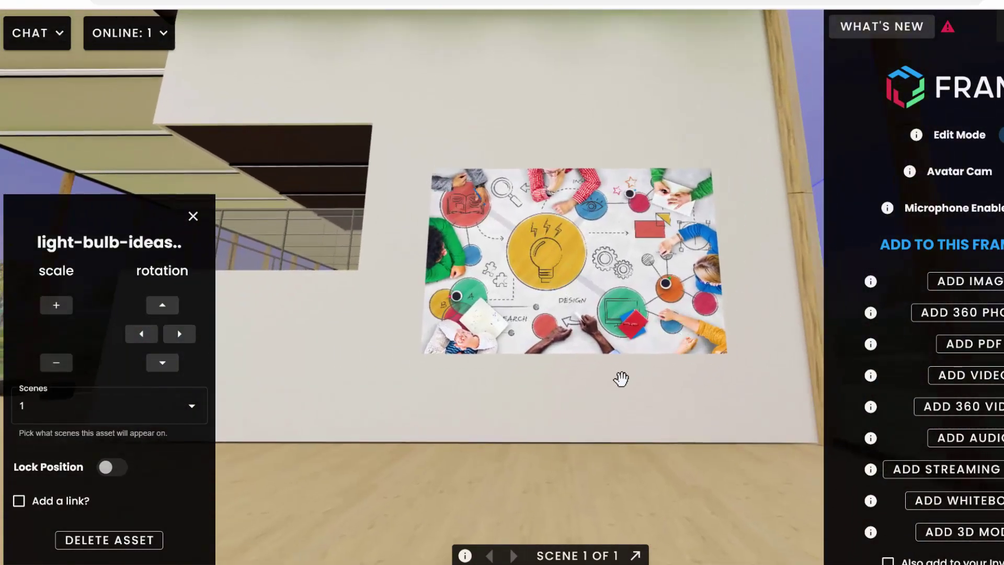
{"action": "left_click_drag", "start_coordinate": [611, 408], "coordinate": [609, 454]}
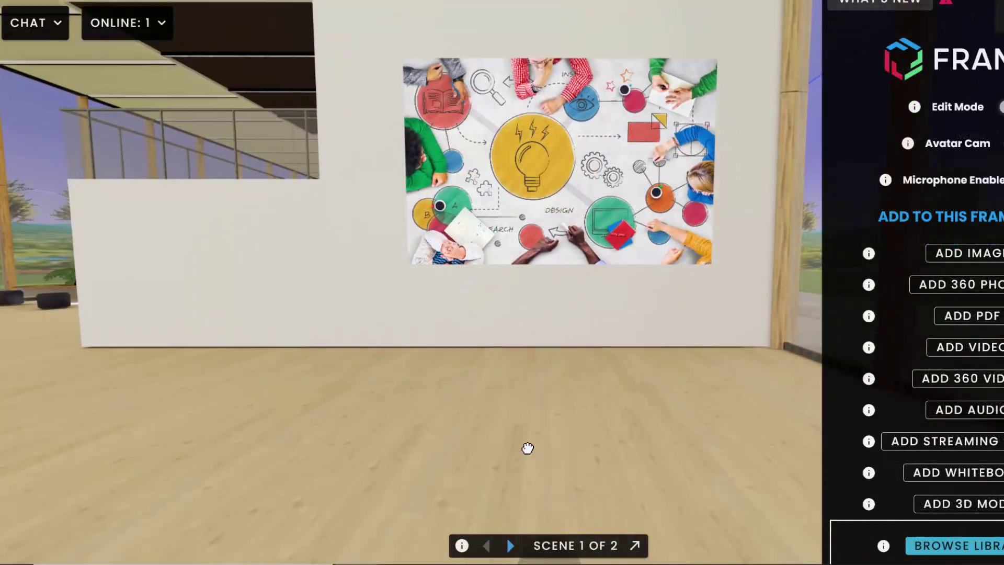
- Move to the second scene, go back one slide, then forward four to the 'Tours are just a series of connected 360 images' slide
{"action": "left_click_drag", "start_coordinate": [527, 448], "coordinate": [533, 401]}
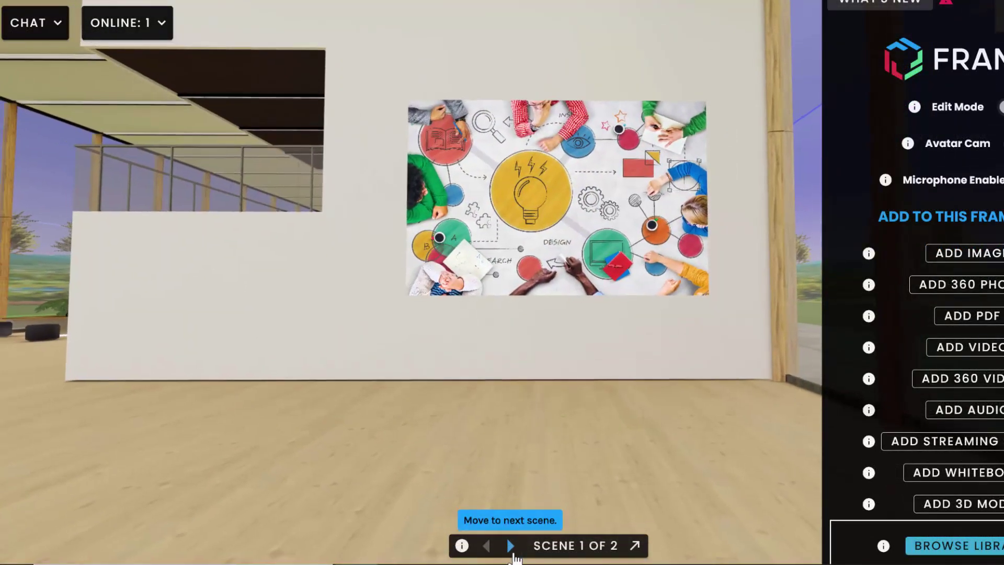
{"action": "left_click", "coordinate": [511, 546]}
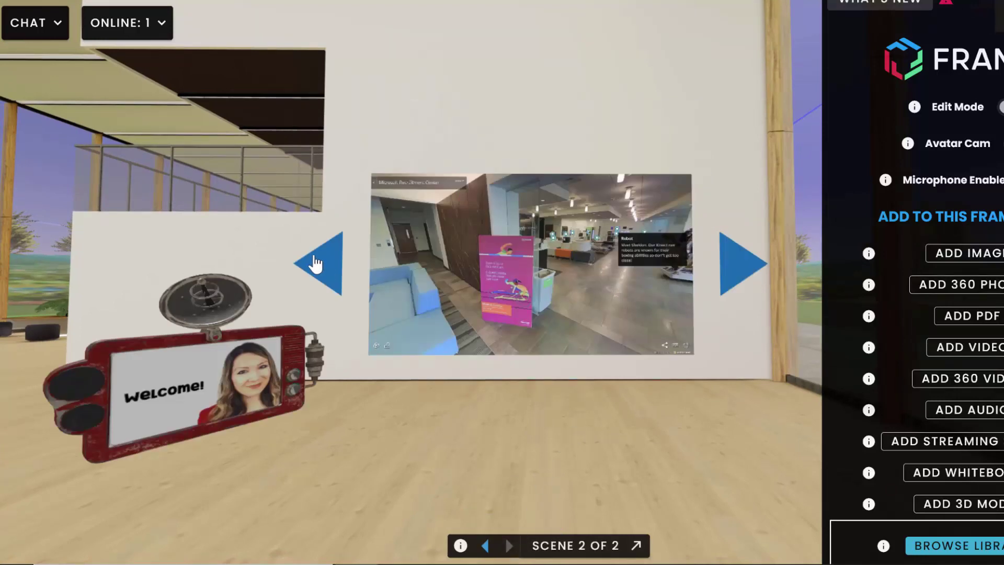
{"action": "left_click", "coordinate": [316, 265]}
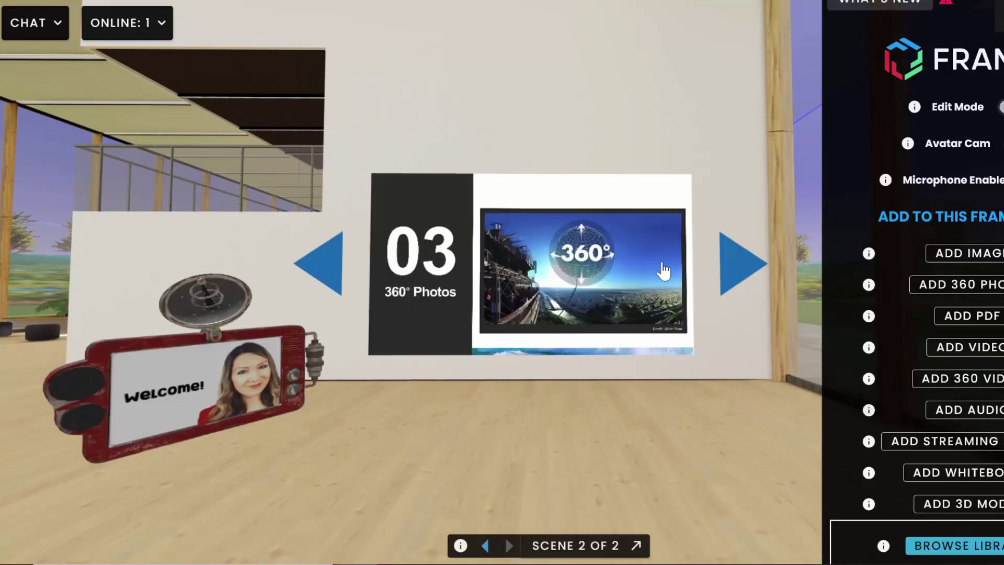
{"action": "left_click", "coordinate": [734, 270]}
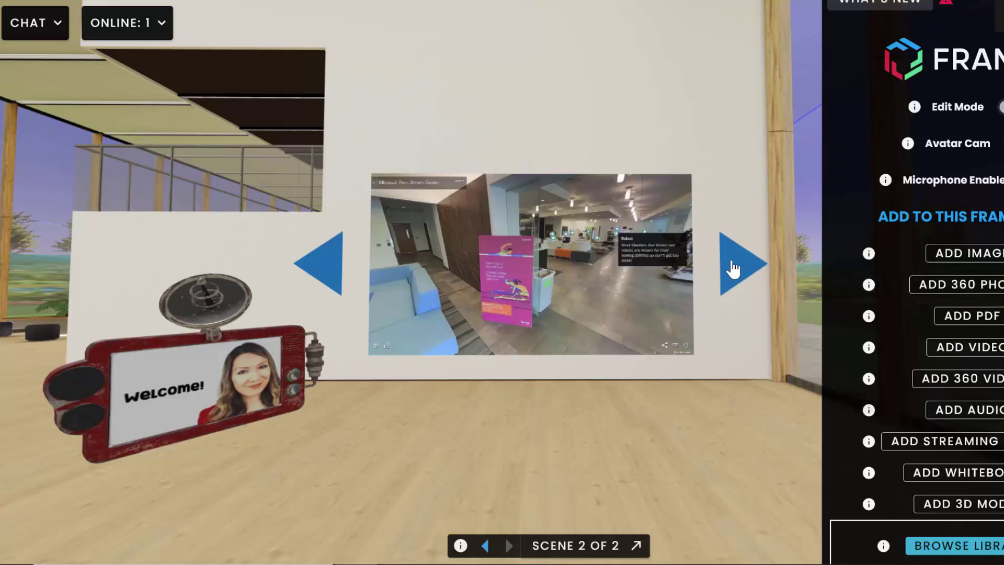
{"action": "left_click", "coordinate": [733, 269]}
{"action": "left_click", "coordinate": [734, 270]}
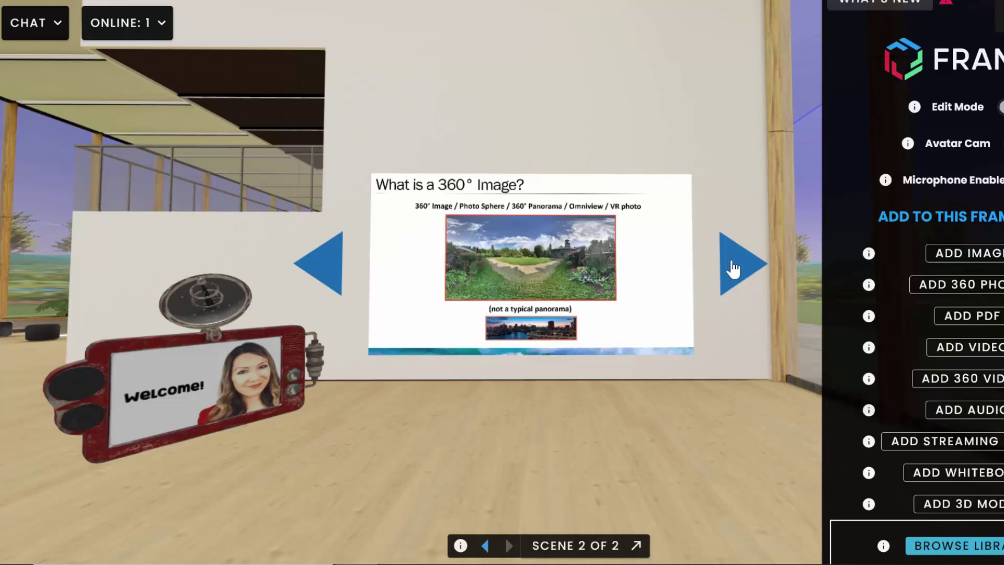
{"action": "left_click", "coordinate": [734, 269]}
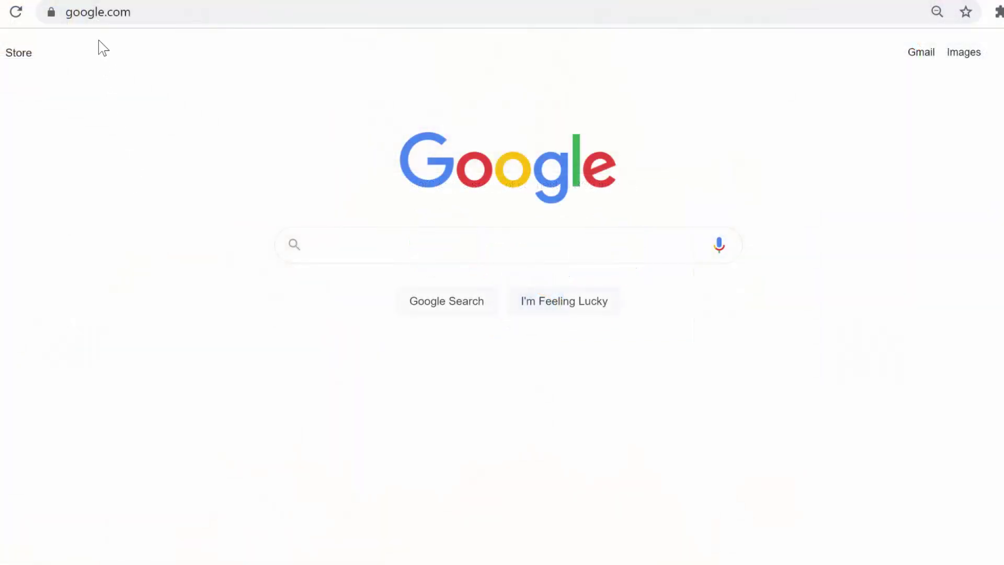
{"action": "left_click", "coordinate": [102, 12]}
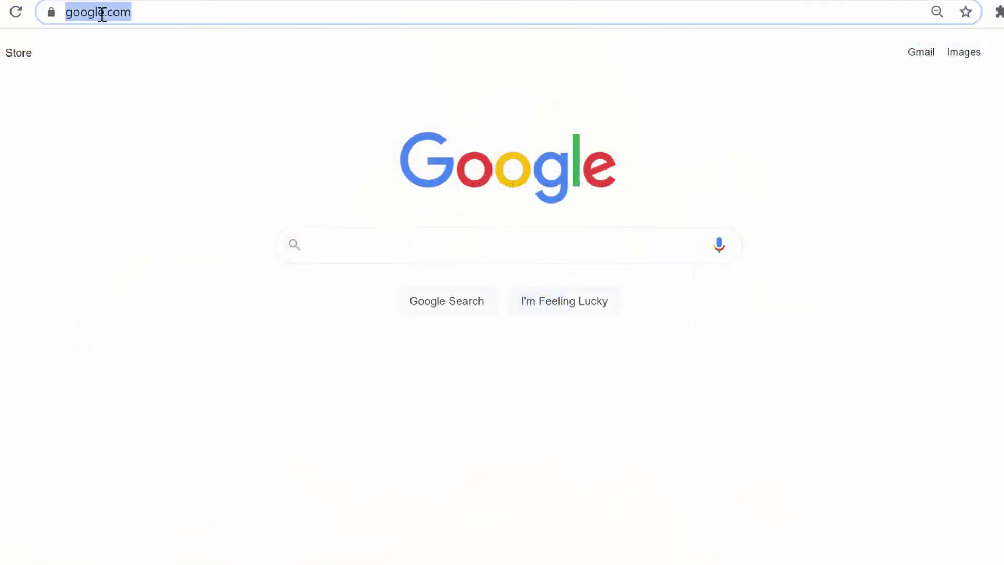
{"action": "type", "text": "https://framevr.io/gofuture"}
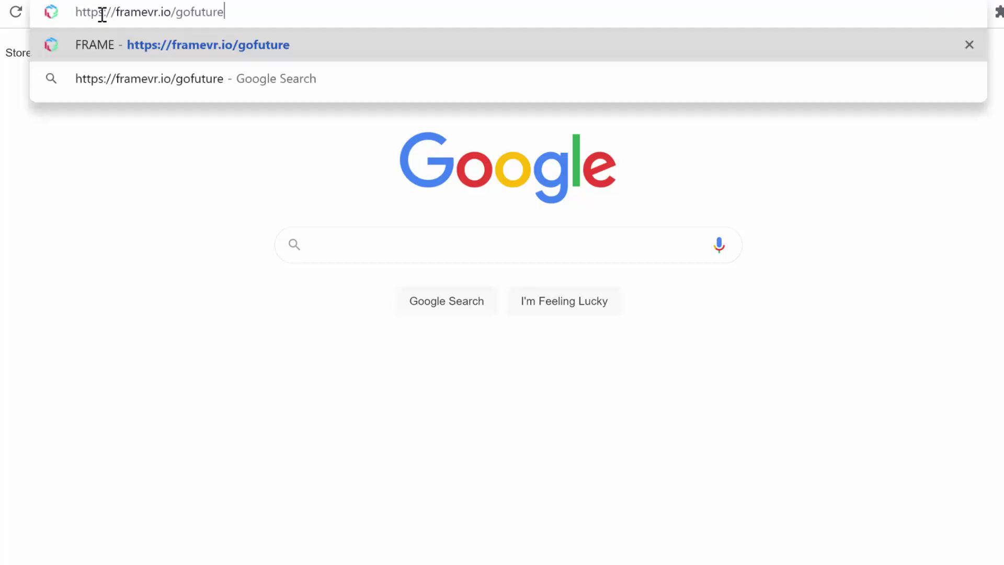
{"action": "key", "text": "Return"}
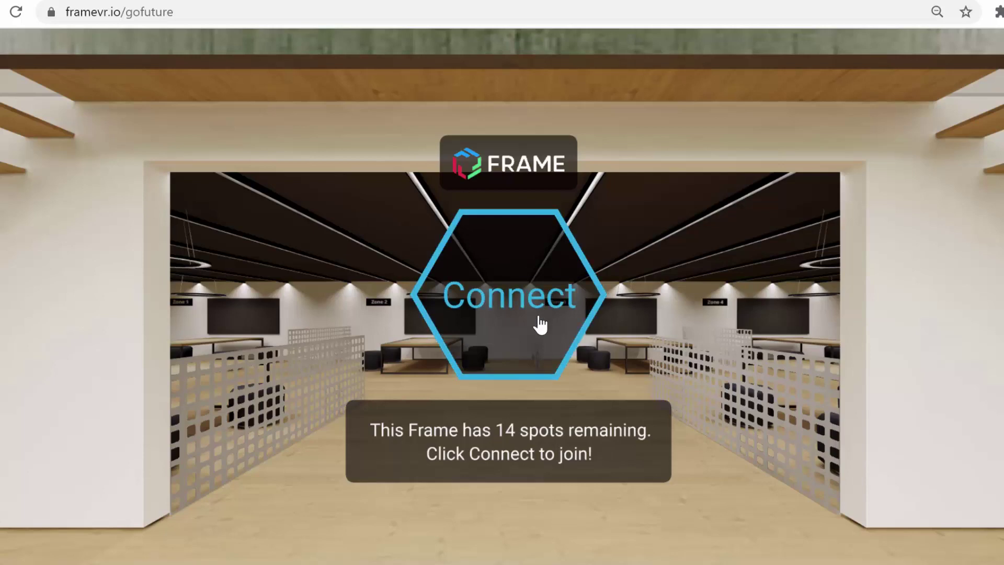
- Connect to the gofuture space and walk forward into the glass pavilion, turning left and right
{"action": "left_click", "coordinate": [541, 325]}
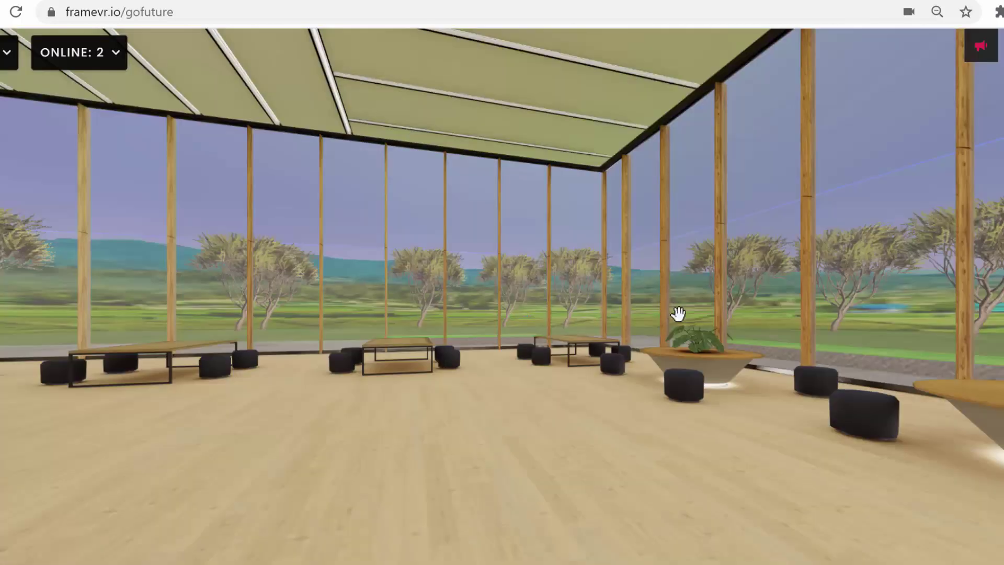
{"action": "key", "text": "Left"}
{"action": "key", "text": "Right"}
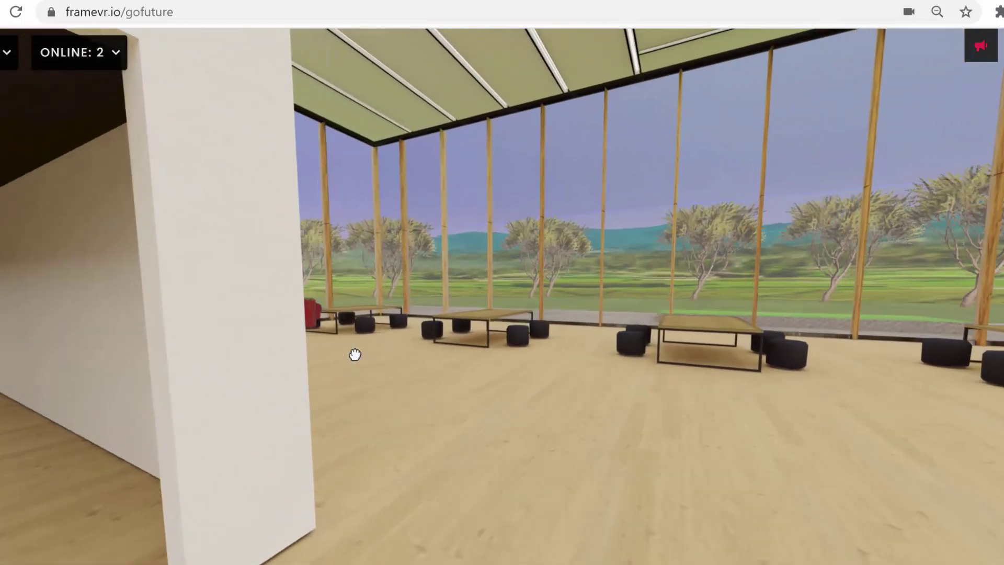
{"action": "key", "text": "Up"}
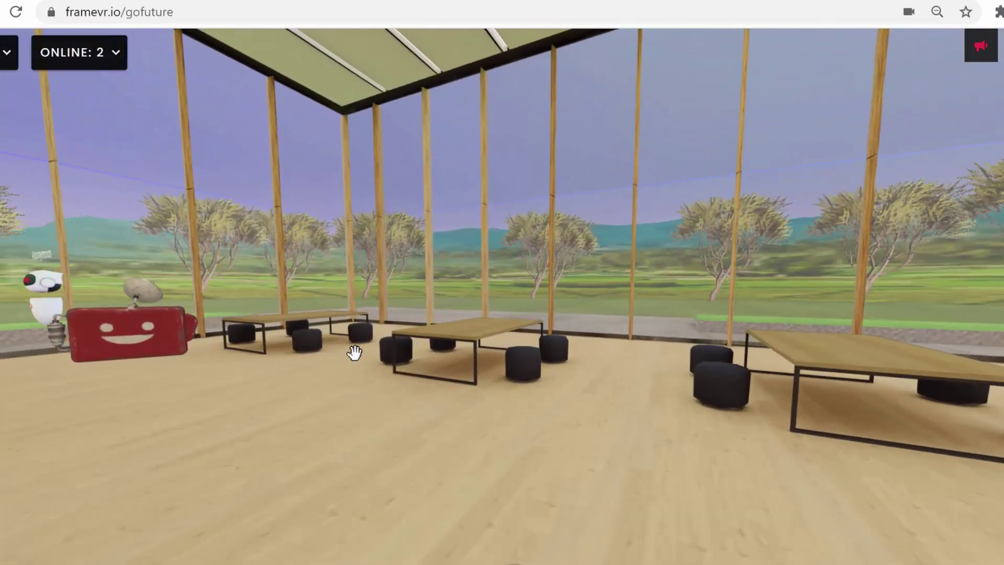
{"action": "left_click_drag", "start_coordinate": [354, 354], "coordinate": [164, 367]}
{"action": "key", "text": "Right"}
{"action": "key", "text": "Up"}
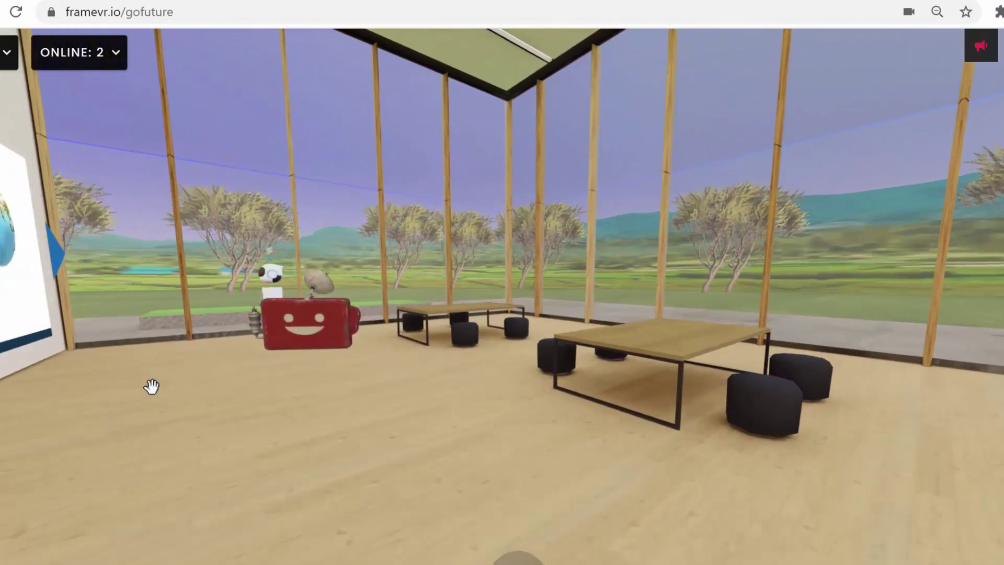